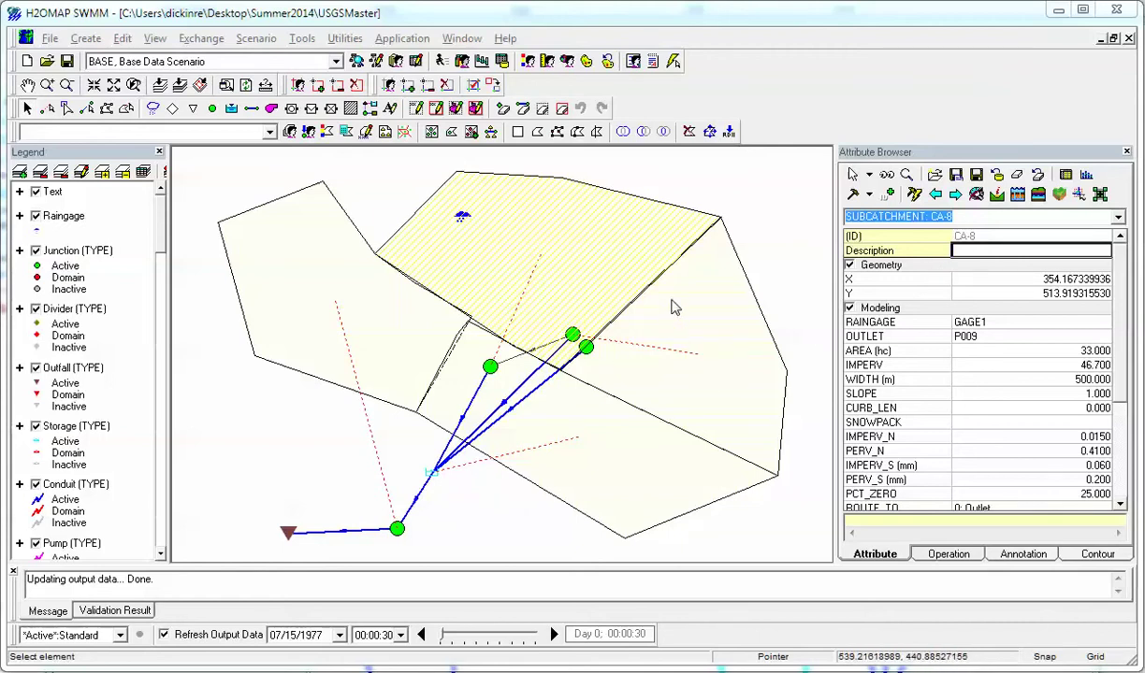
Open CA-8's LID Usage settings and close them without changes.
{"action": "left_click", "coordinate": [603, 269]}
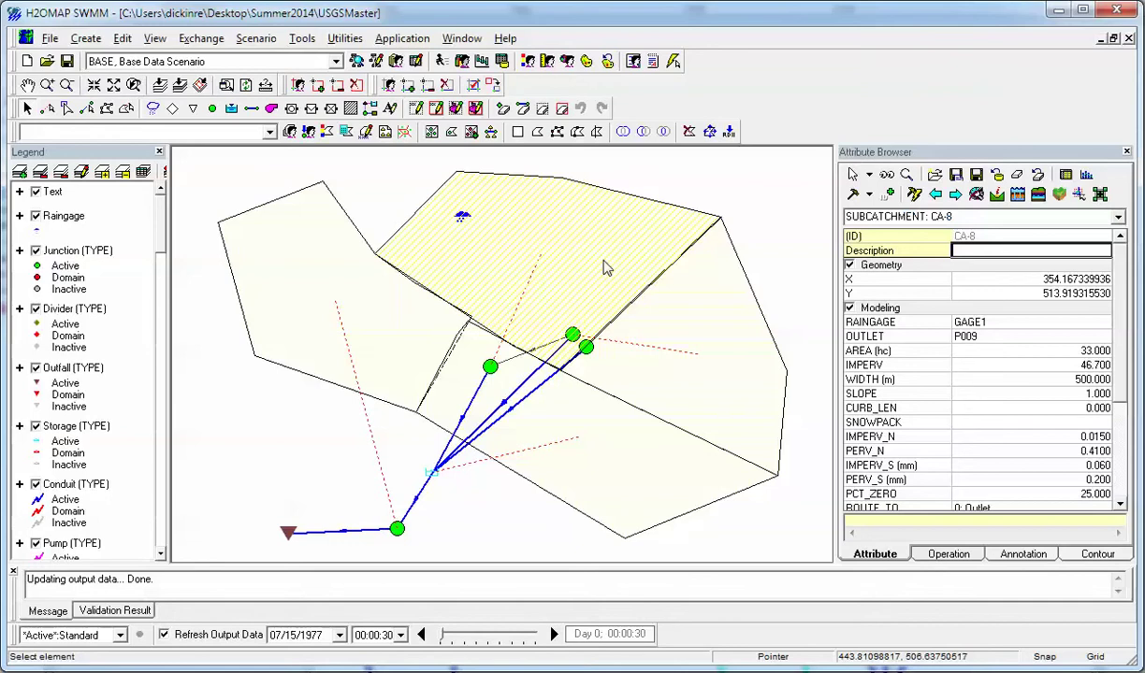
{"action": "left_click", "coordinate": [1102, 192]}
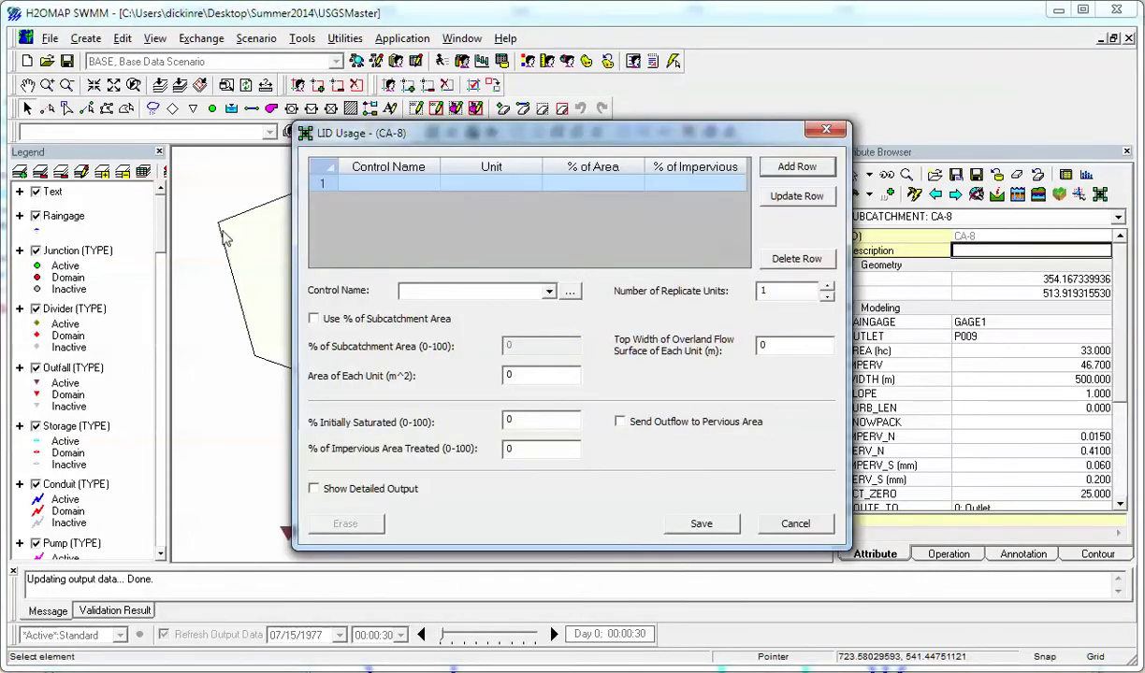
{"action": "left_click", "coordinate": [794, 524]}
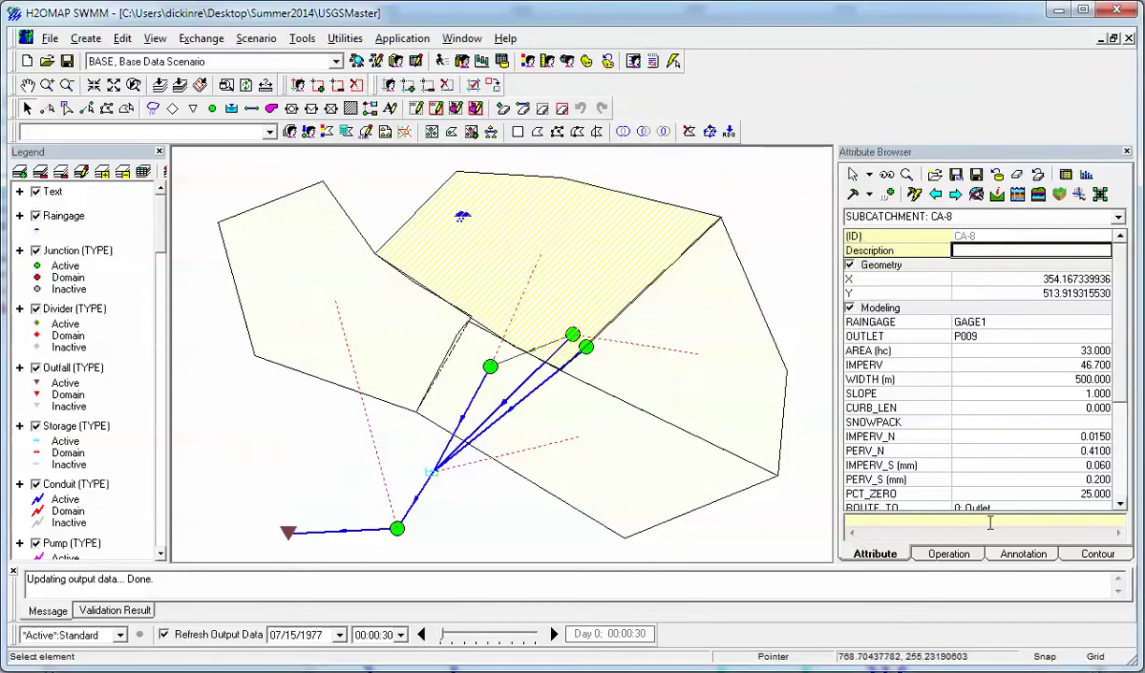
Create a new LID control under LID Controls, keeping the default ID LID-102.
{"action": "left_click", "coordinate": [942, 554]}
{"action": "left_click", "coordinate": [904, 308]}
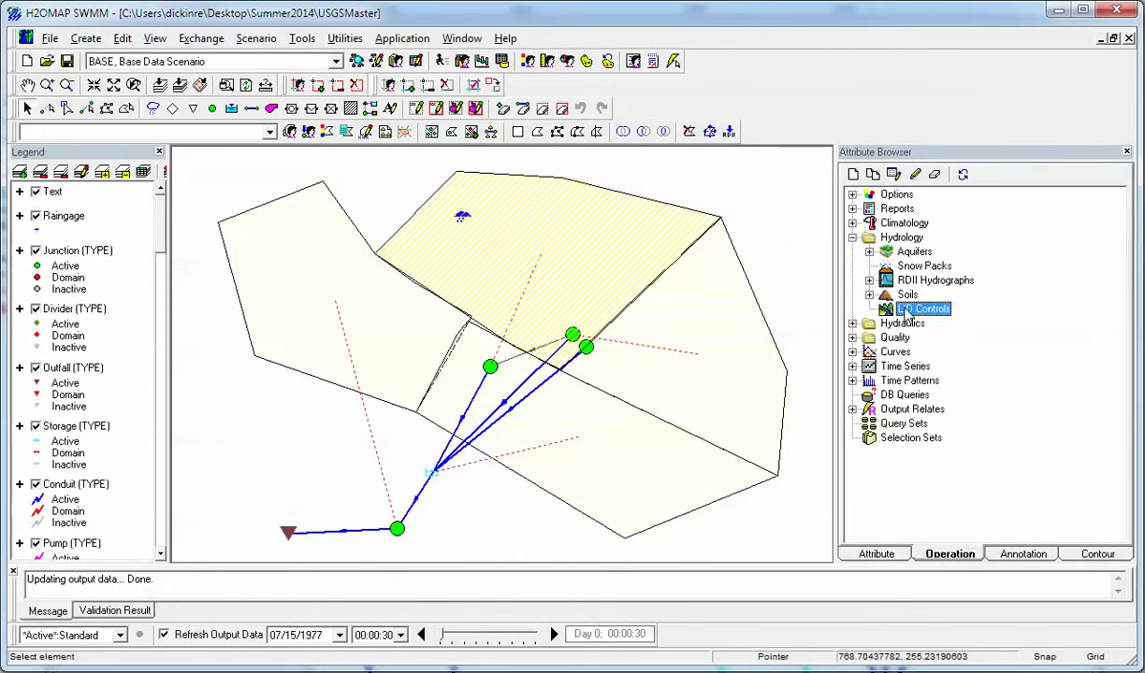
{"action": "right_click", "coordinate": [905, 309]}
{"action": "left_click", "coordinate": [945, 321]}
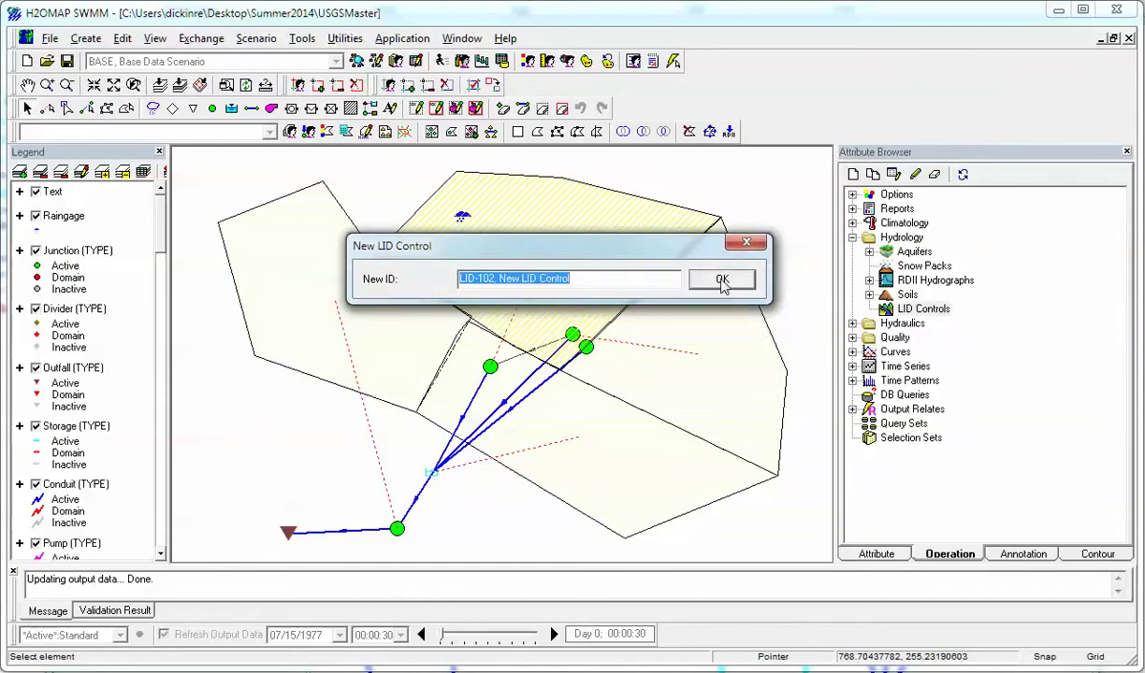
{"action": "left_click", "coordinate": [718, 282]}
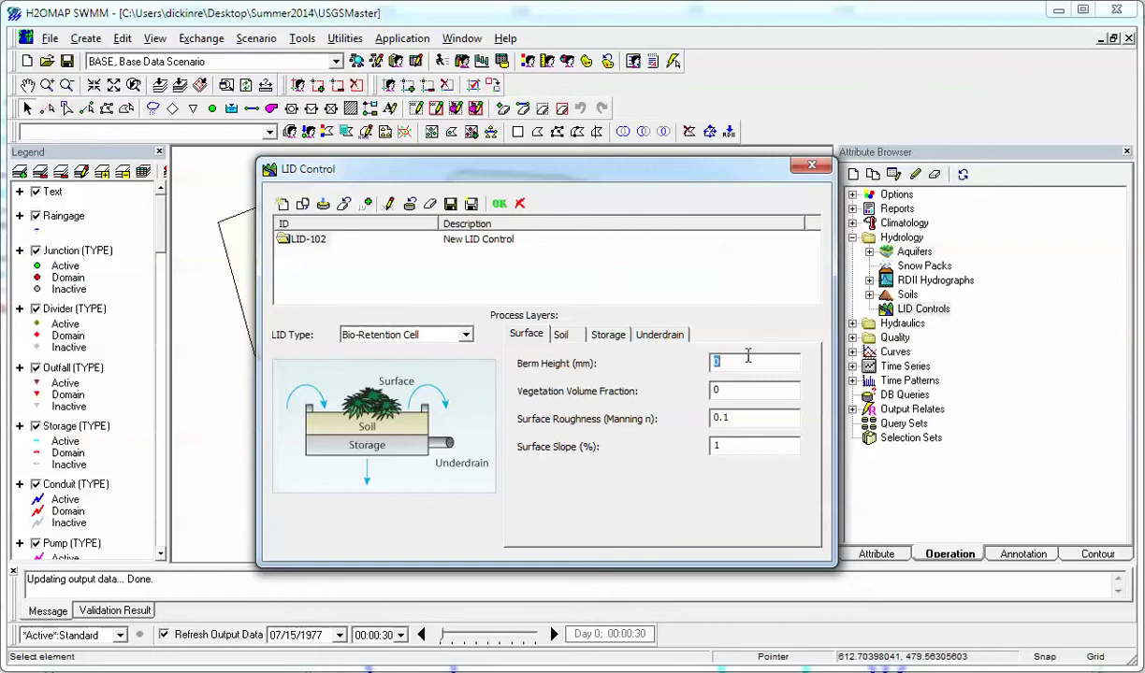
{"action": "left_click", "coordinate": [715, 360]}
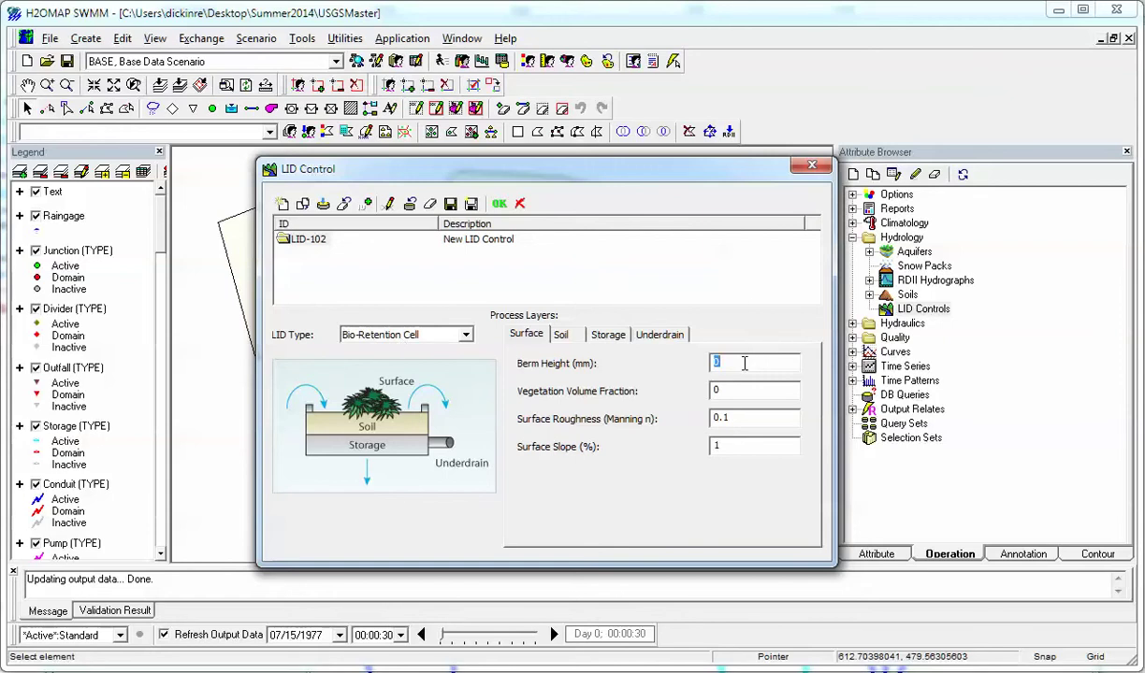
{"action": "left_click", "coordinate": [562, 335]}
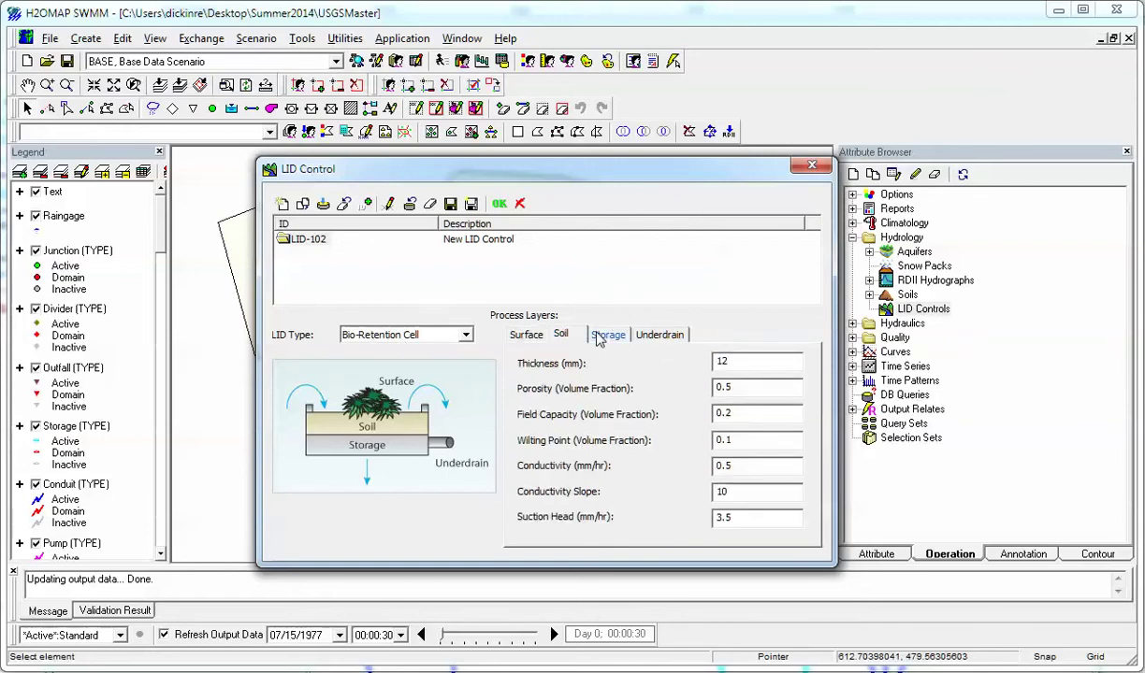
{"action": "left_click", "coordinate": [624, 339]}
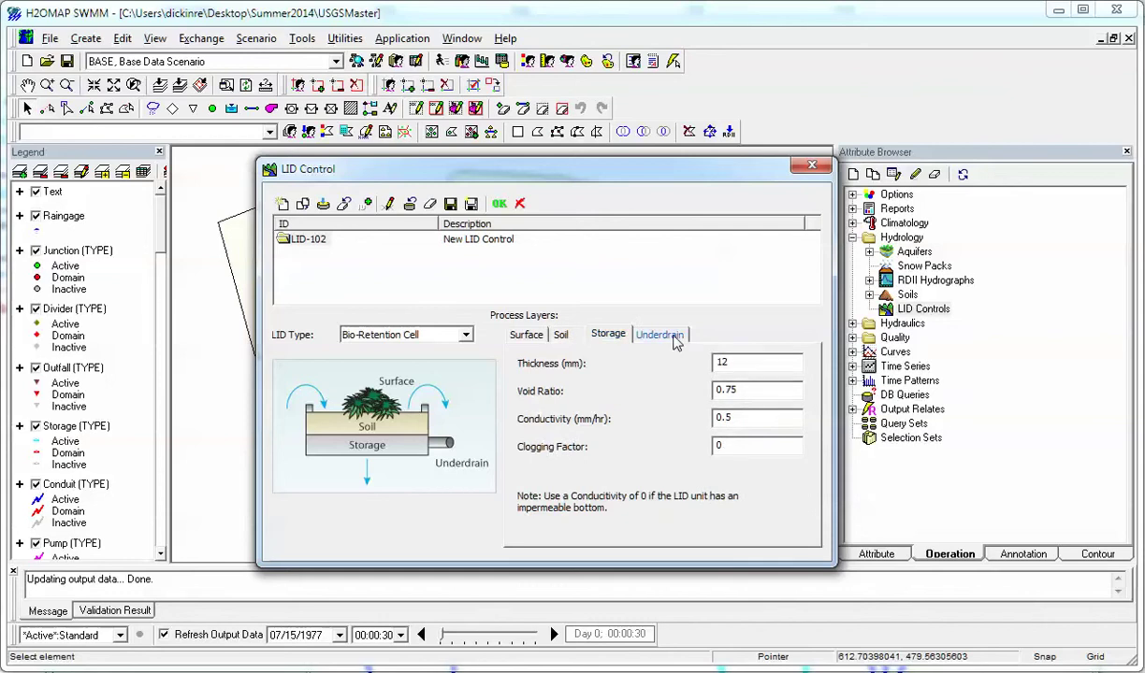
{"action": "left_click", "coordinate": [660, 335]}
{"action": "left_click", "coordinate": [537, 339]}
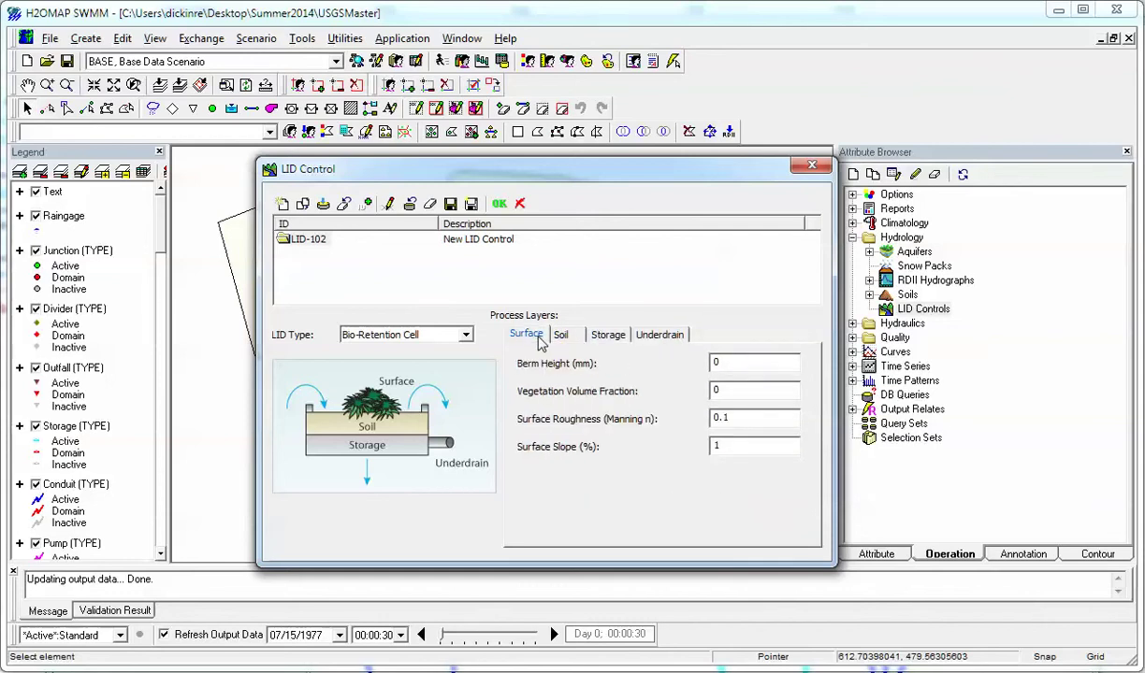
{"action": "left_click", "coordinate": [466, 336]}
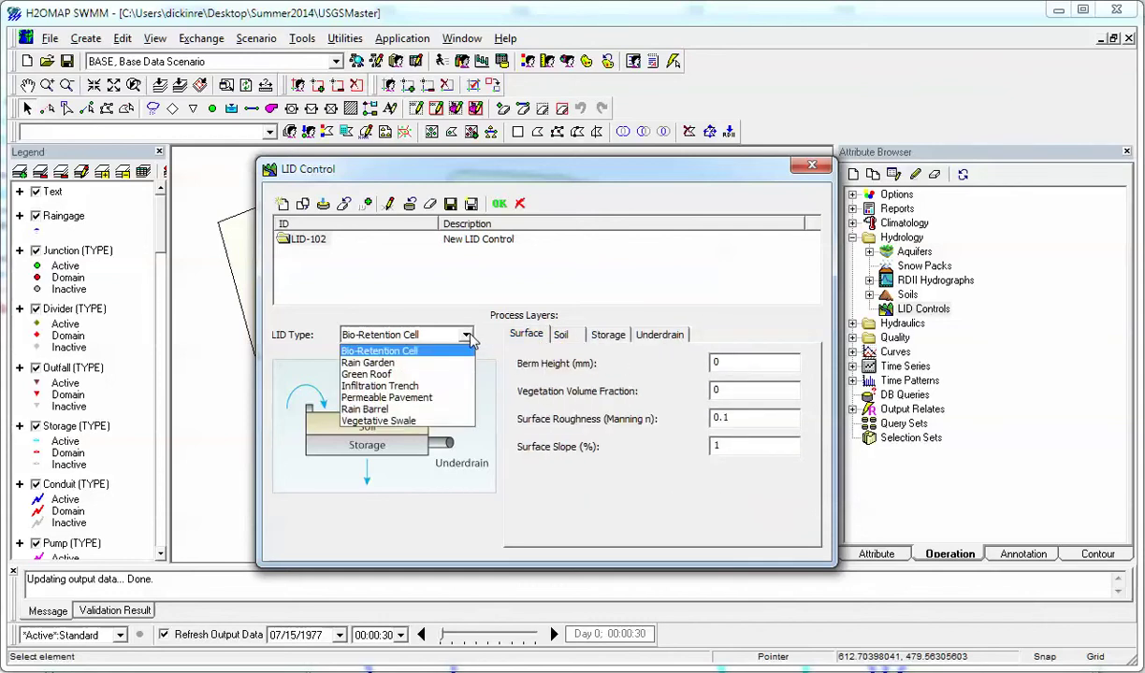
{"action": "left_click", "coordinate": [404, 362]}
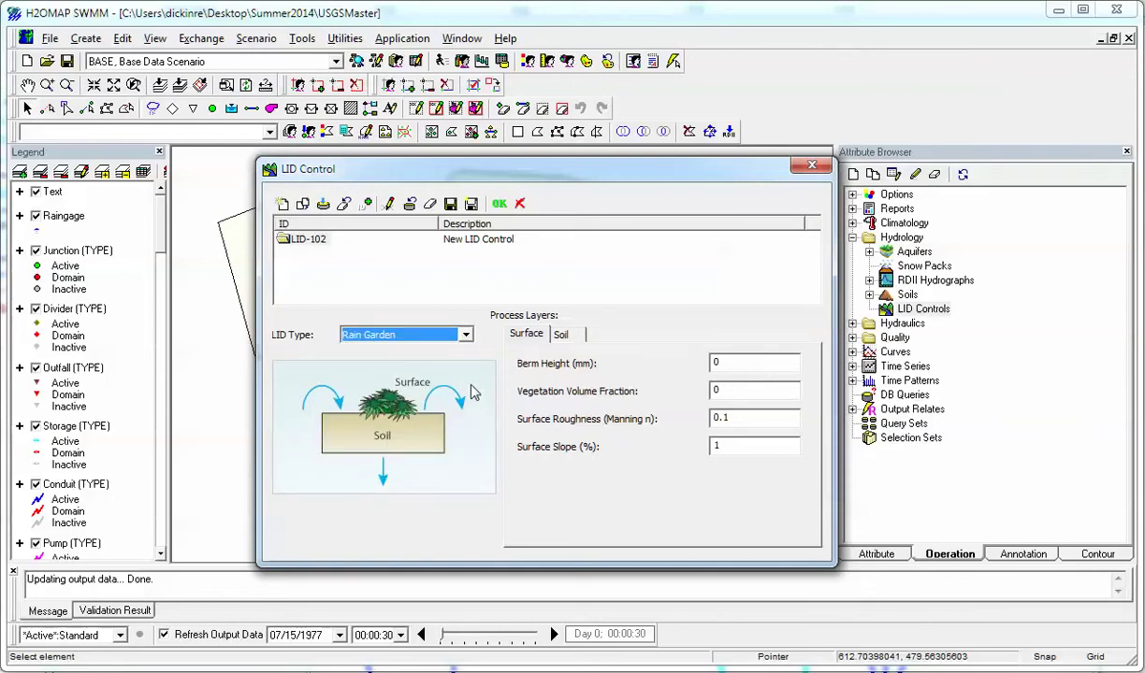
{"action": "left_click", "coordinate": [423, 335]}
{"action": "left_click", "coordinate": [409, 350]}
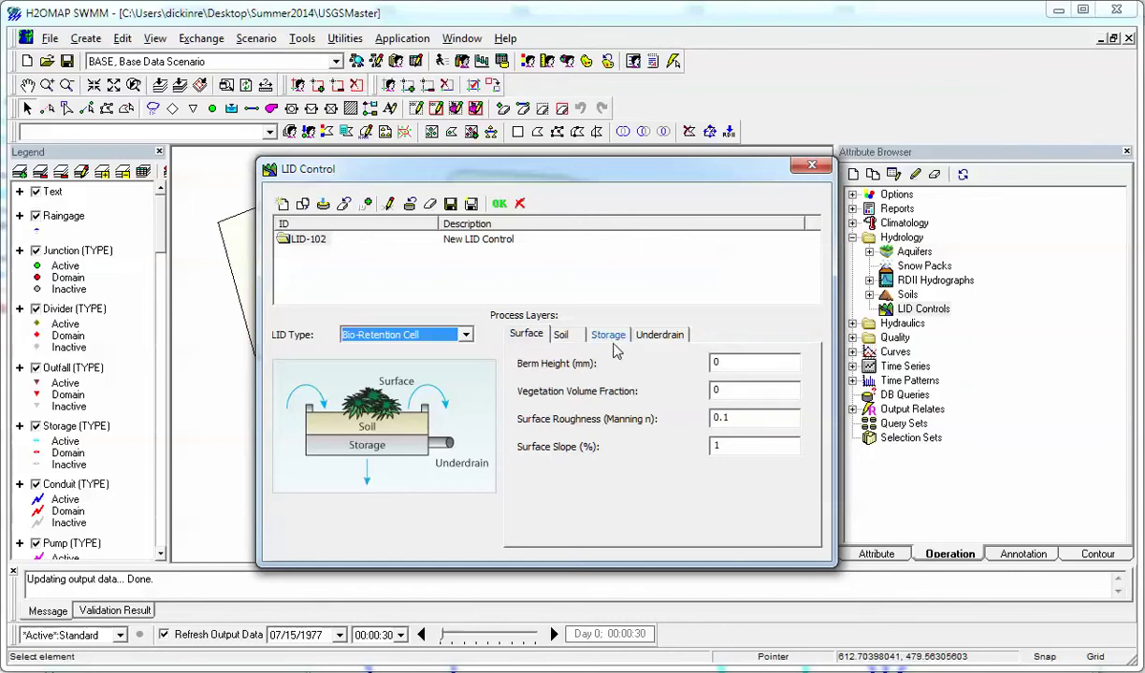
{"action": "left_click", "coordinate": [374, 335]}
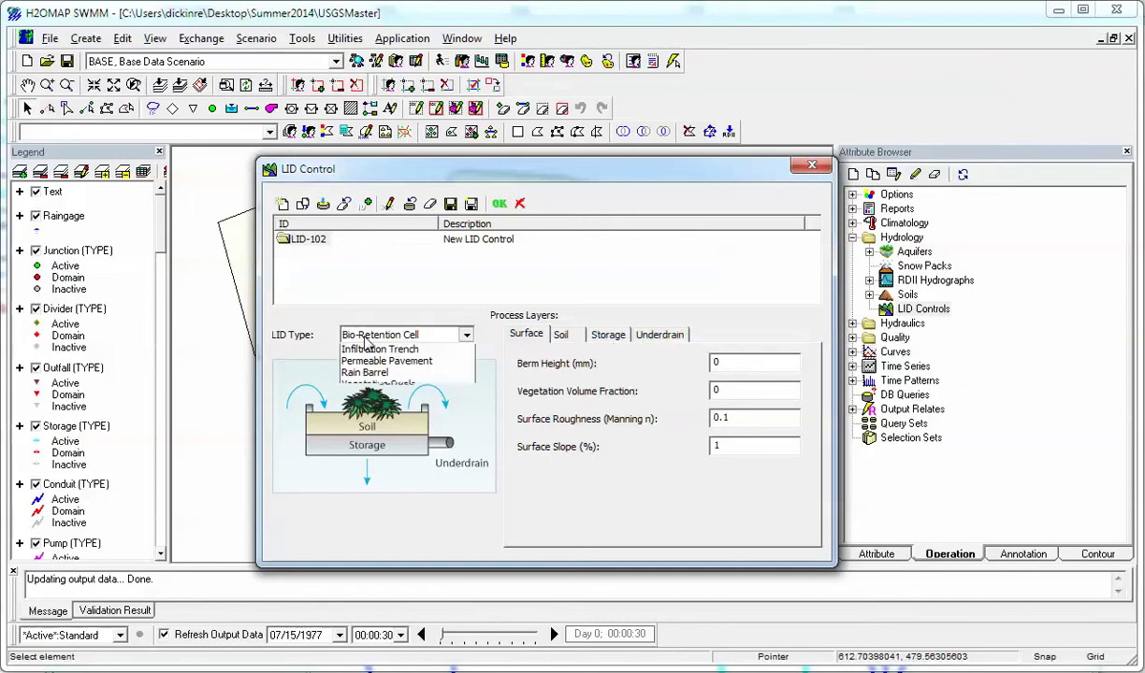
Try Rain Garden and Green Roof (Drainage Mat layer), then set the type to Infiltration Trench.
{"action": "left_click", "coordinate": [374, 364]}
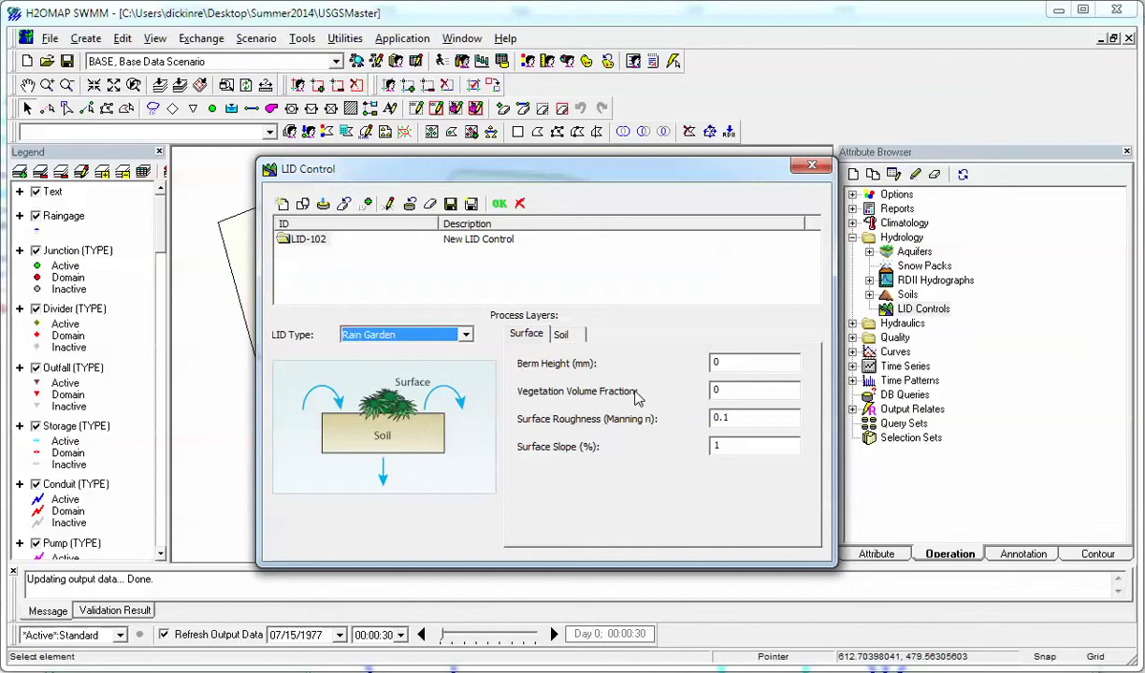
{"action": "left_click", "coordinate": [382, 335]}
{"action": "left_click", "coordinate": [381, 374]}
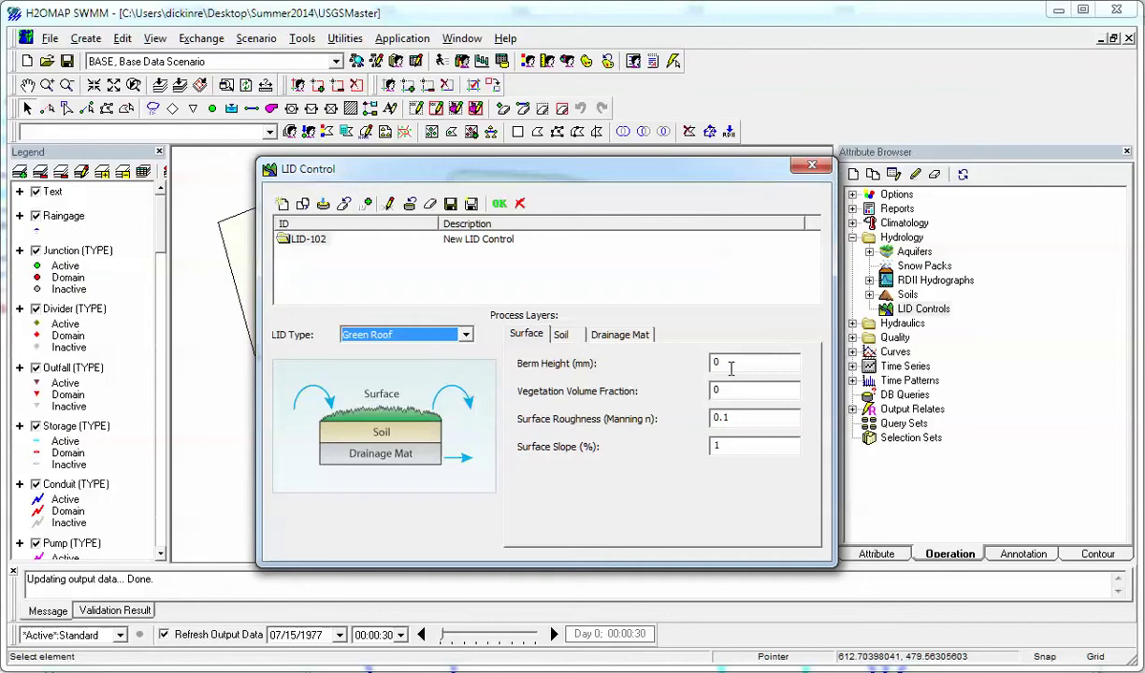
{"action": "left_click", "coordinate": [630, 339]}
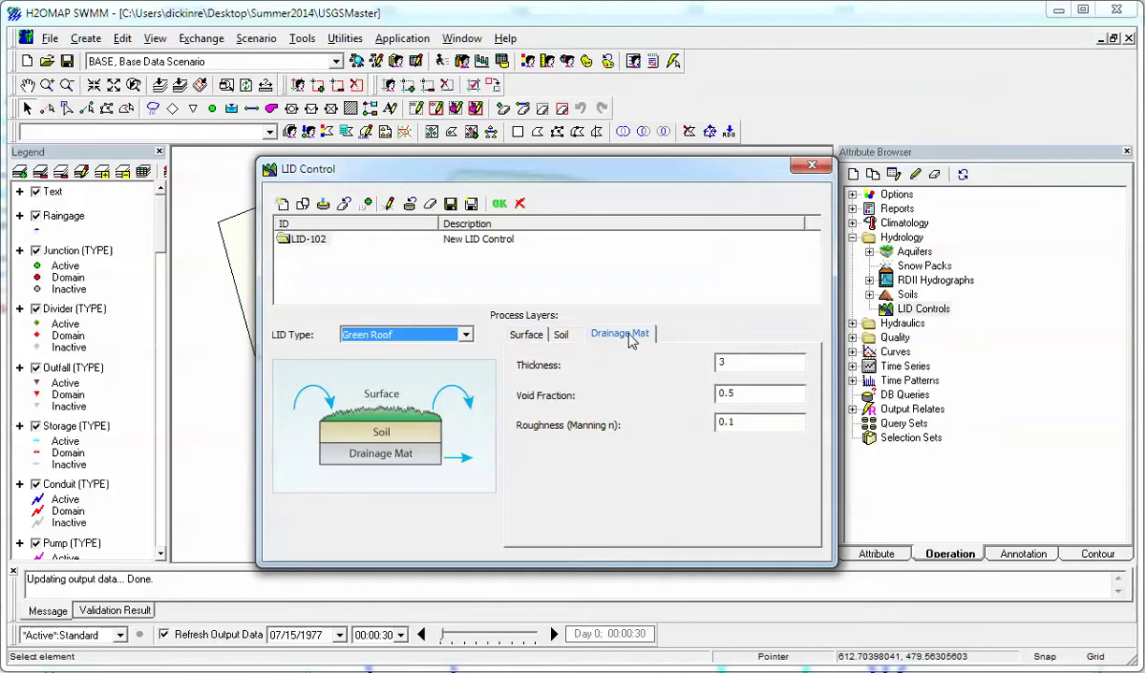
{"action": "left_click", "coordinate": [404, 334]}
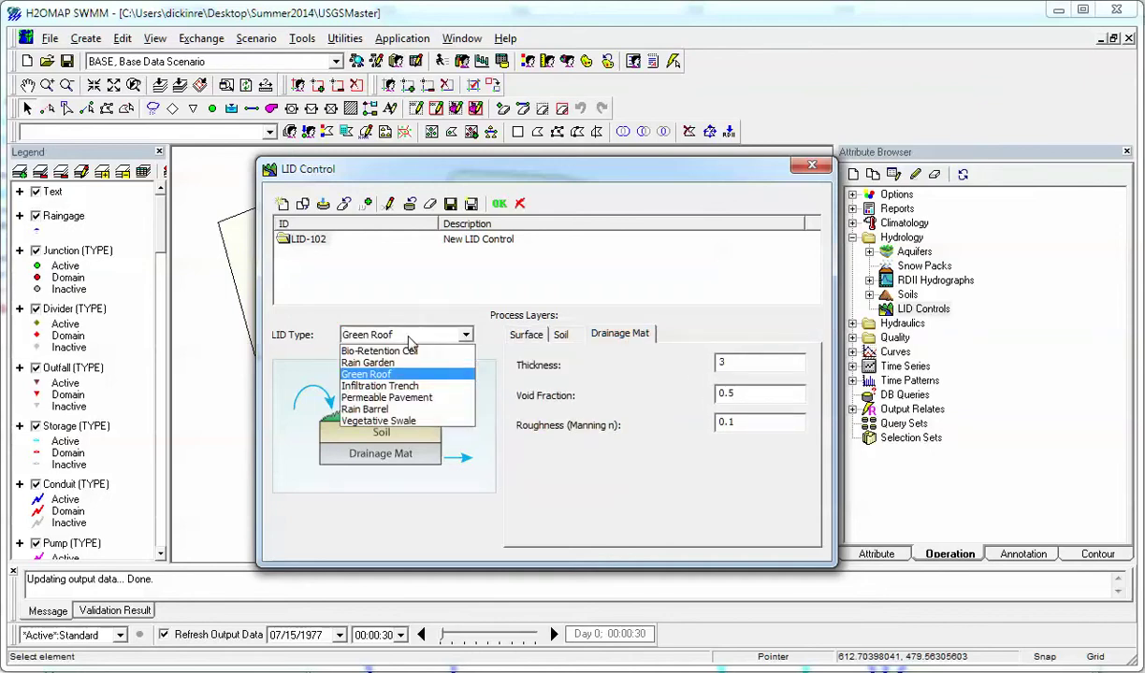
{"action": "left_click", "coordinate": [374, 386]}
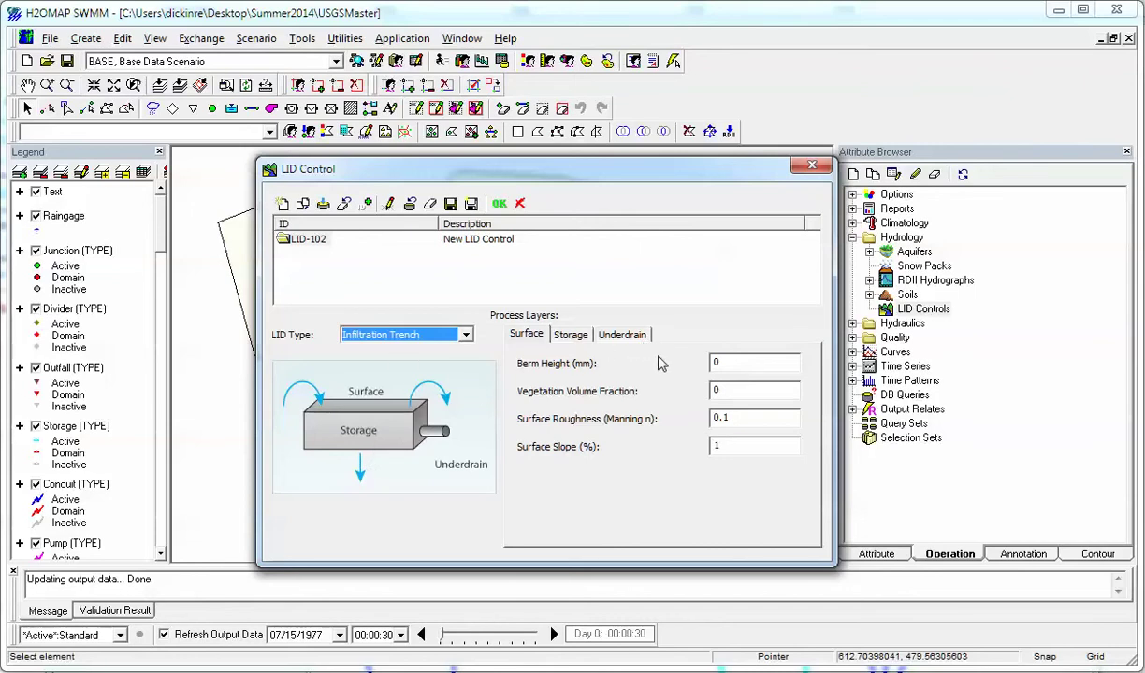
Switch LID-102 to Permeable Pavement and review its pavement layer parameters.
{"action": "left_click", "coordinate": [414, 338]}
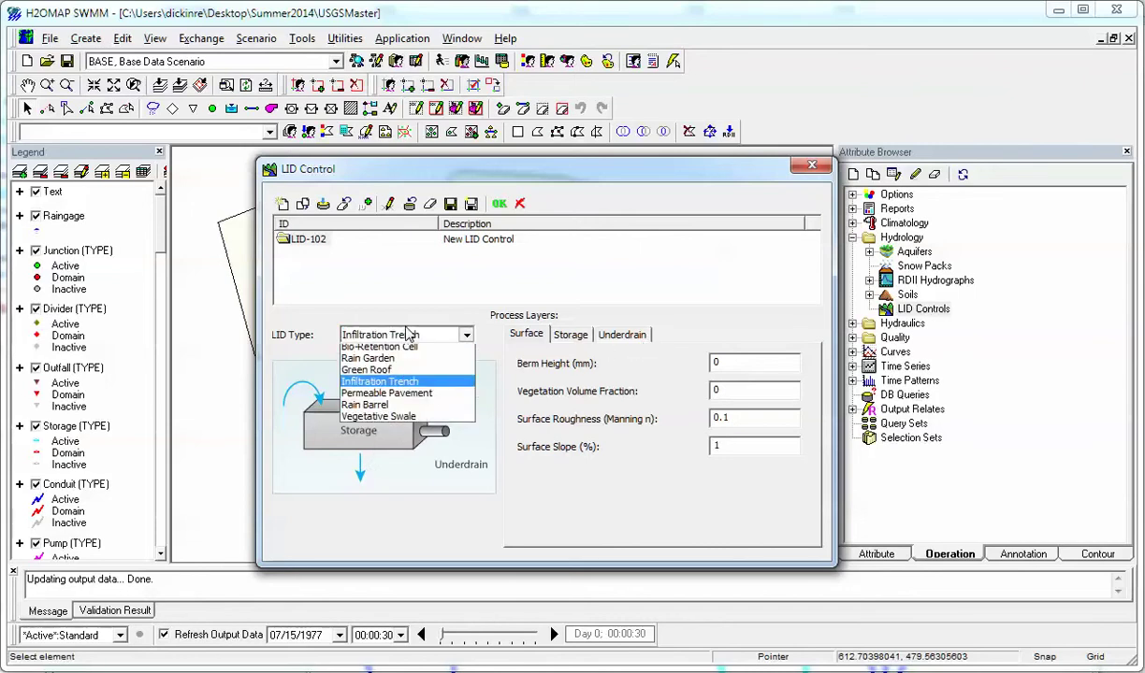
{"action": "left_click", "coordinate": [391, 394]}
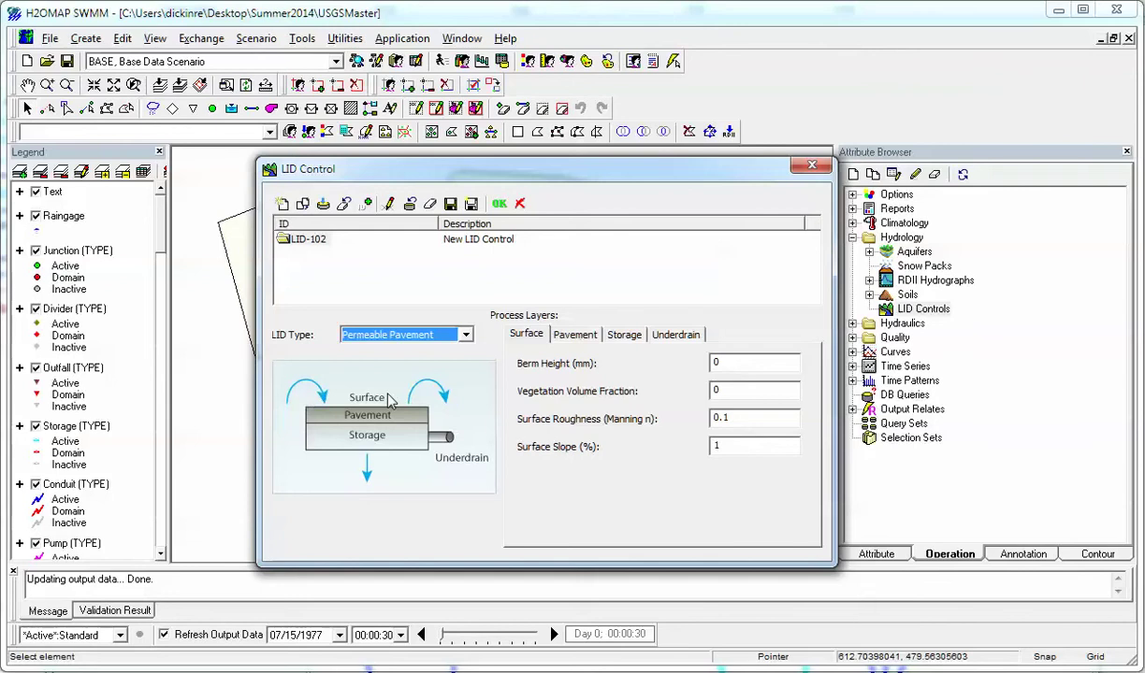
{"action": "left_click", "coordinate": [577, 338]}
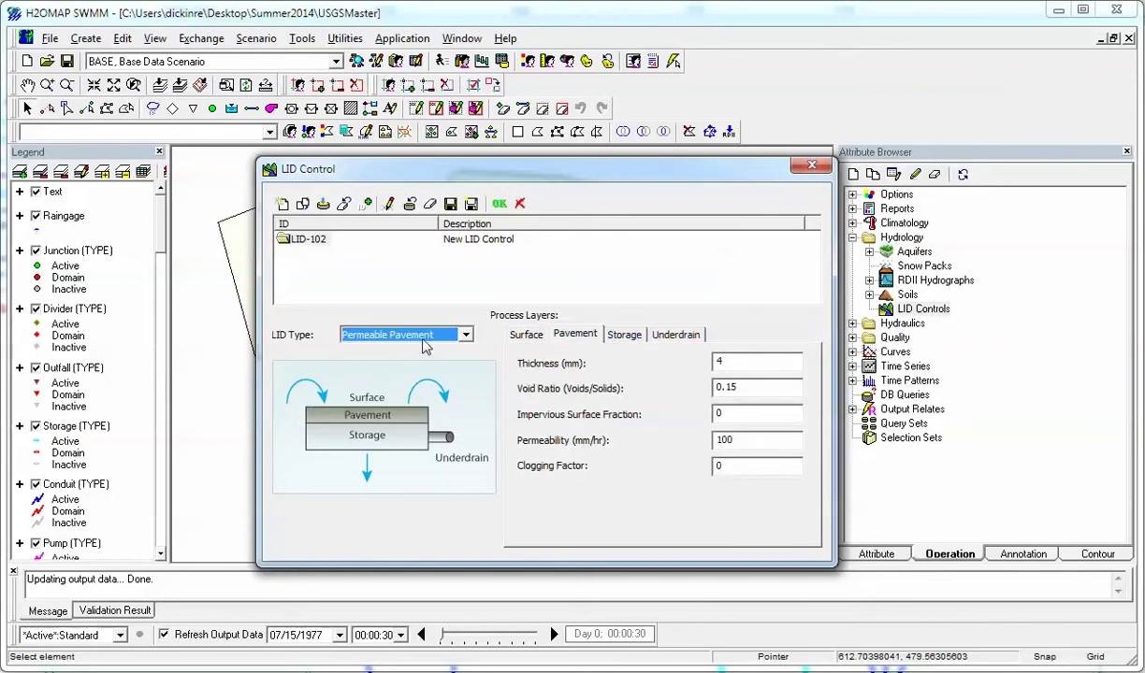
Change the type to Rain Barrel and set the underdrain Drain Coefficient to 1 mm/hr.
{"action": "left_click", "coordinate": [416, 341]}
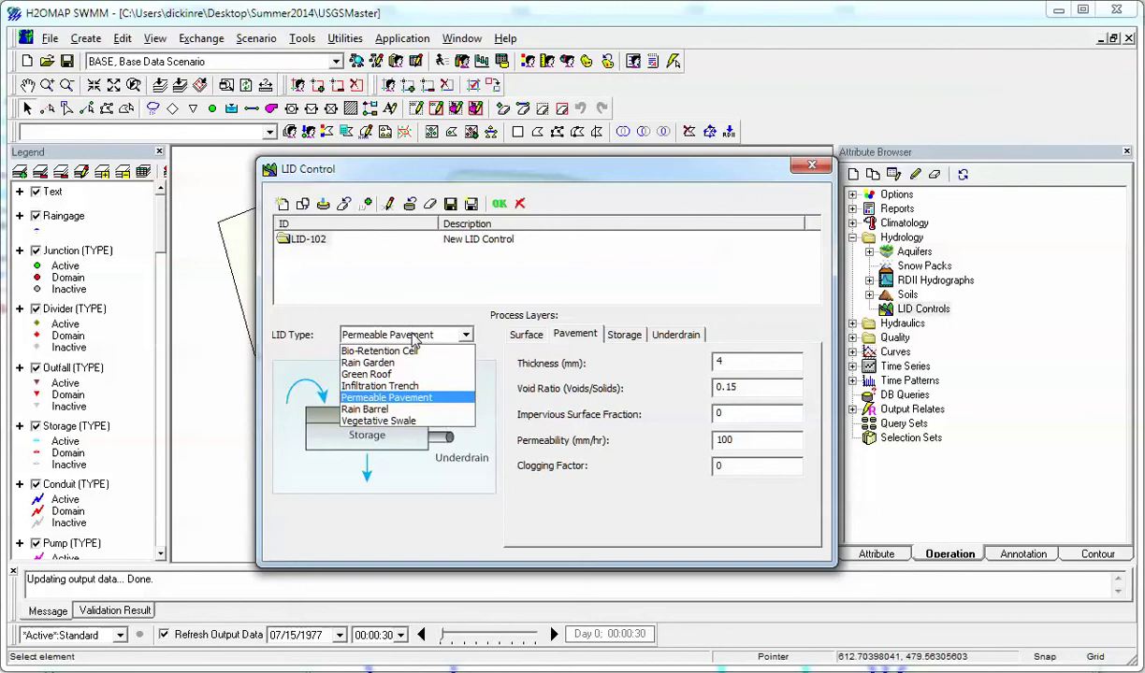
{"action": "left_click", "coordinate": [365, 408]}
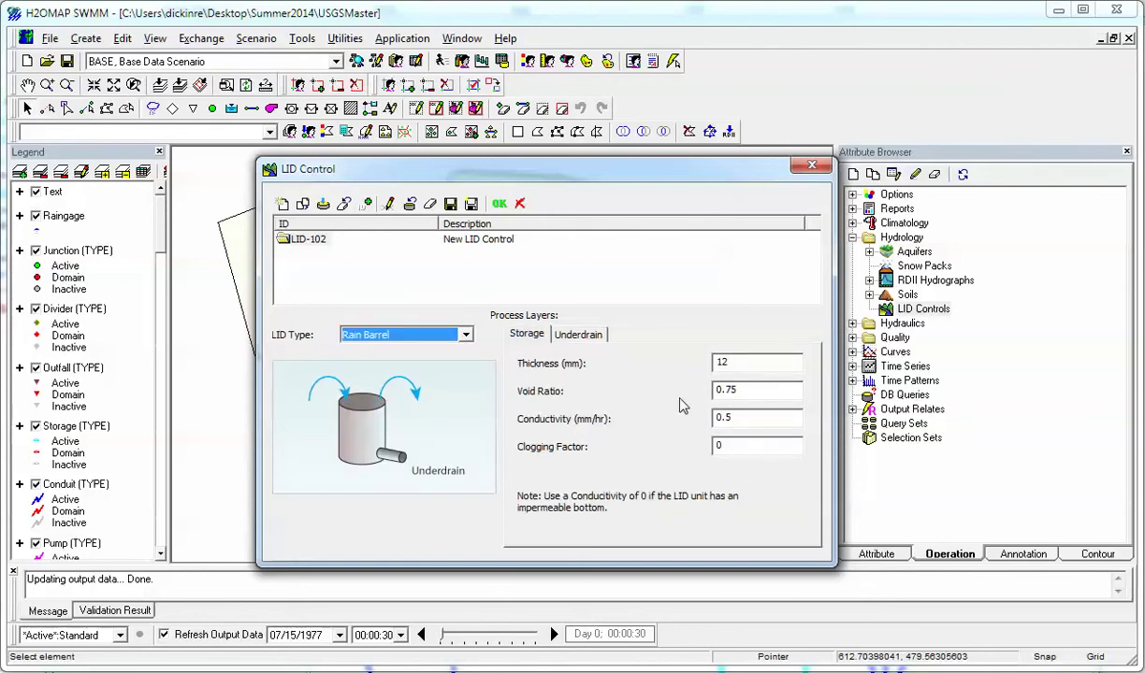
{"action": "left_click", "coordinate": [573, 338]}
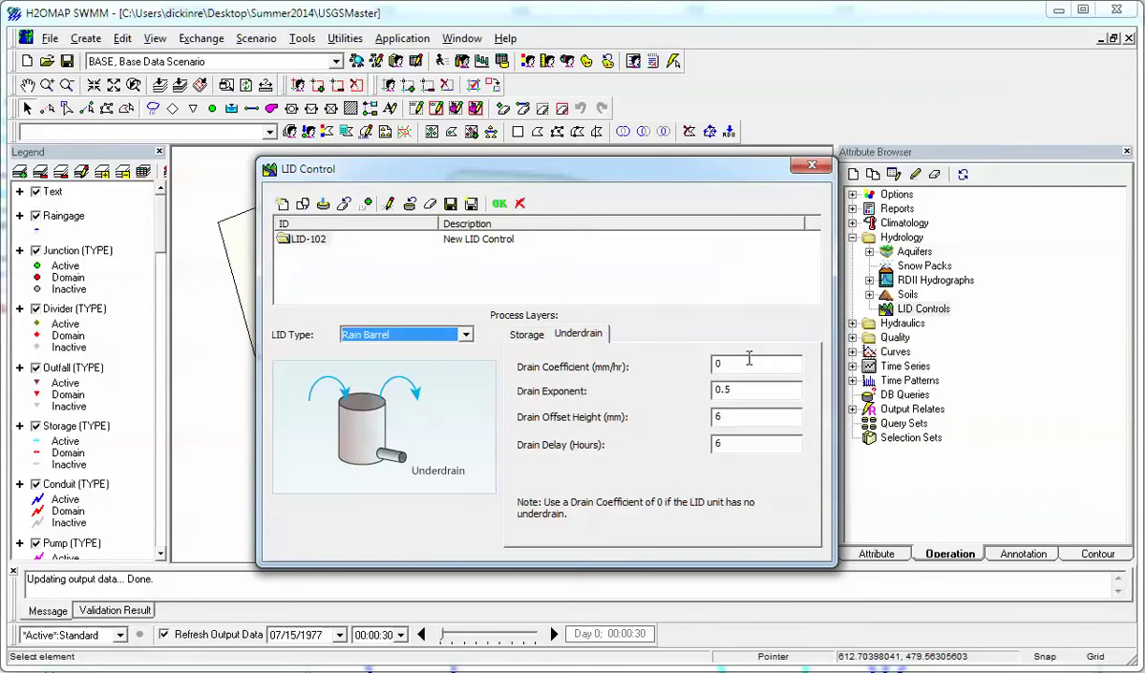
{"action": "left_click_drag", "start_coordinate": [744, 362], "coordinate": [704, 360]}
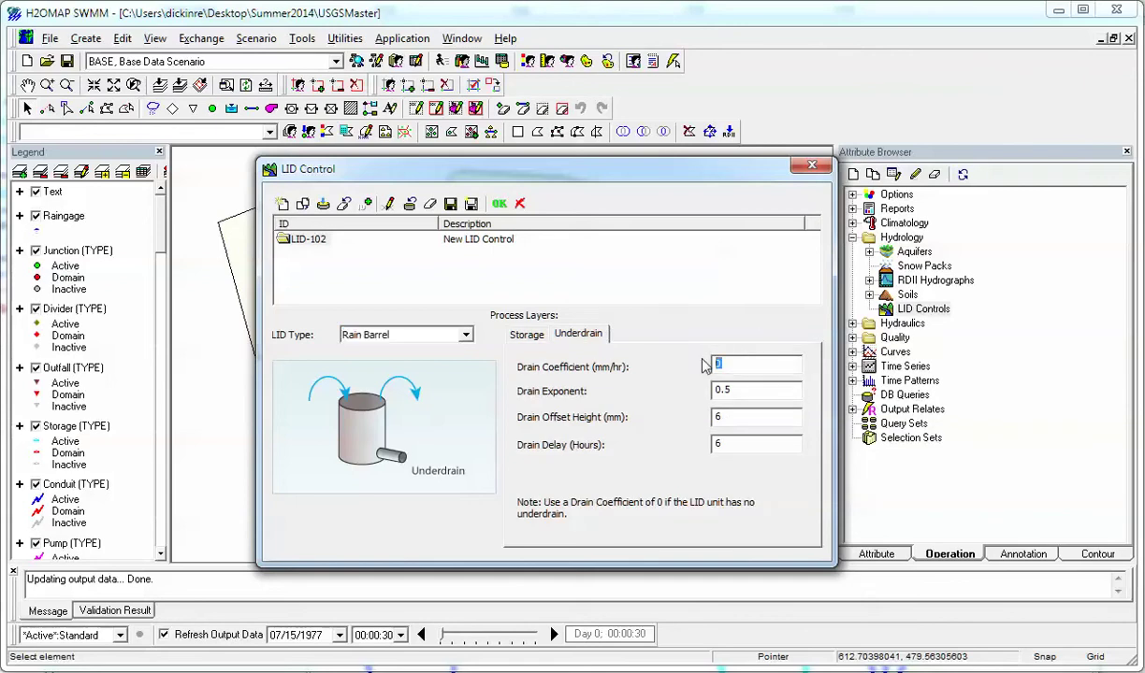
{"action": "type", "text": "1"}
{"action": "left_click", "coordinate": [445, 334]}
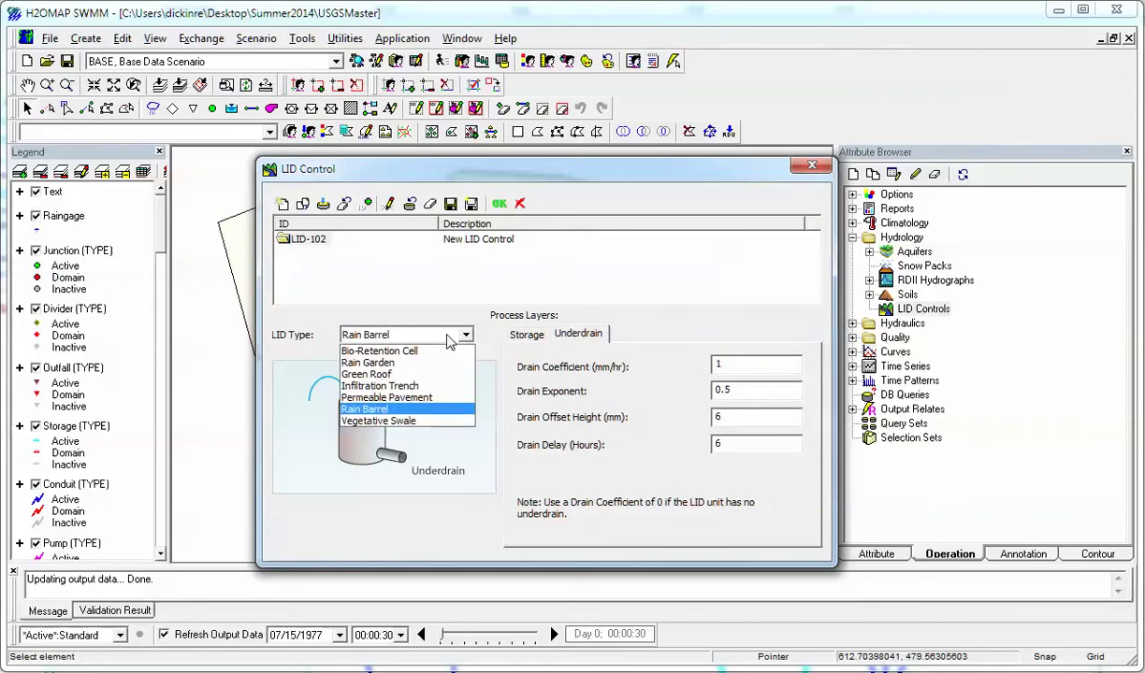
Make LID-102 a Vegetative Swale with berm height 1 and save the control.
{"action": "left_click", "coordinate": [394, 423]}
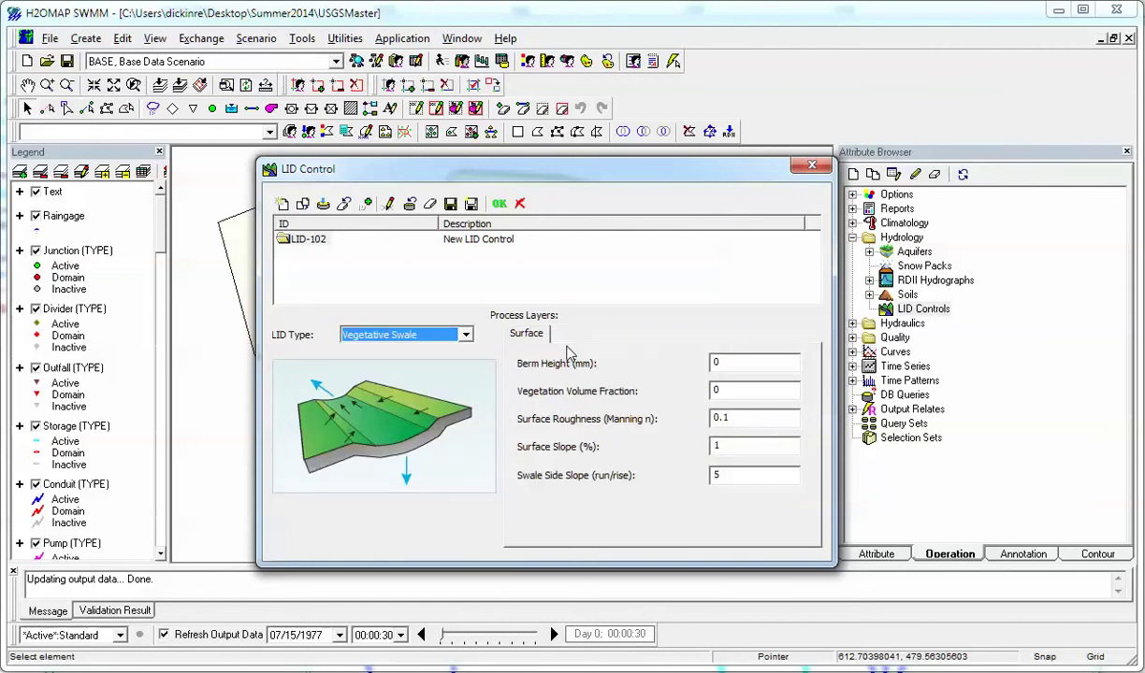
{"action": "key", "text": "Tab"}
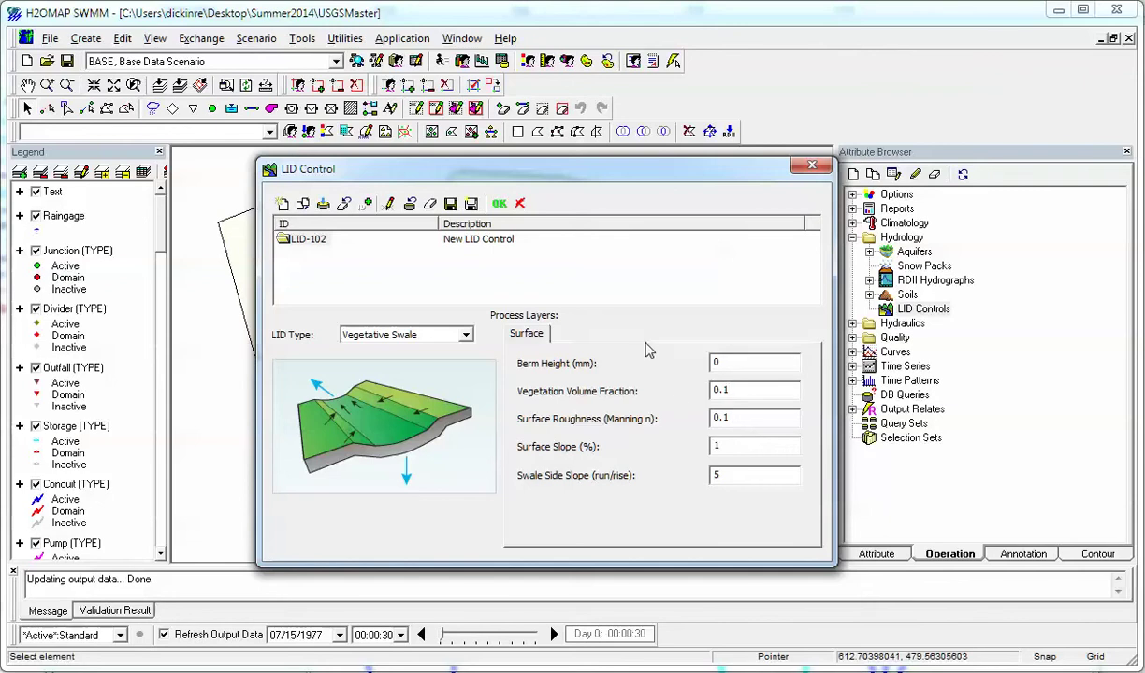
{"action": "double_click", "coordinate": [741, 366]}
{"action": "type", "text": "1"}
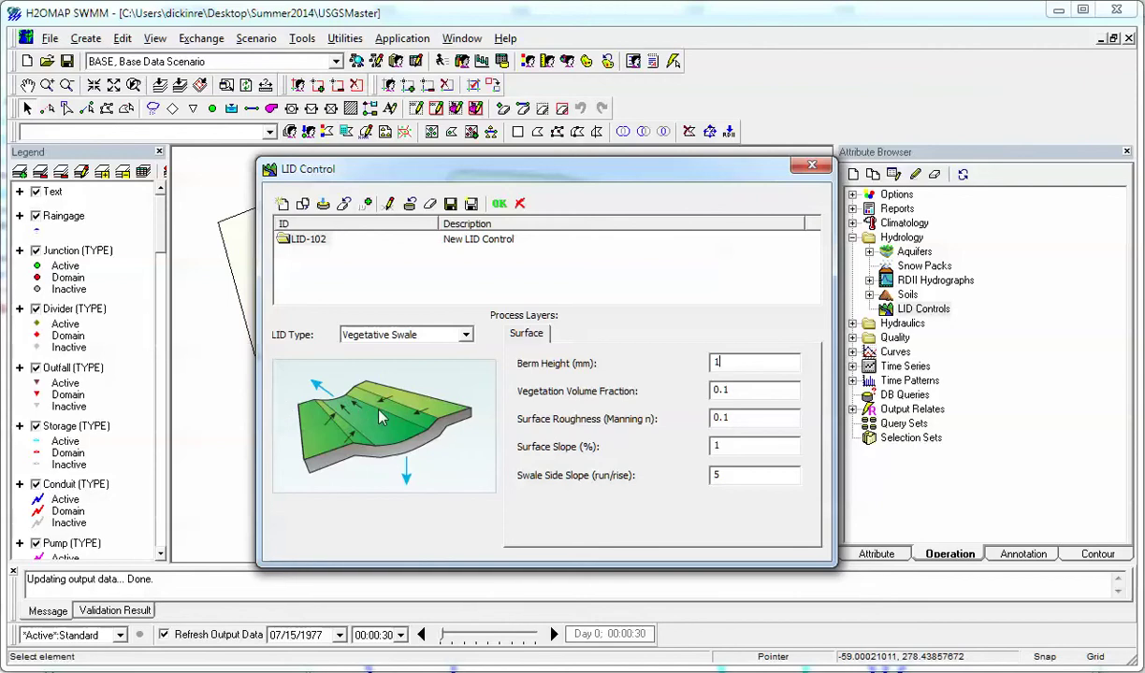
{"action": "left_click", "coordinate": [500, 204]}
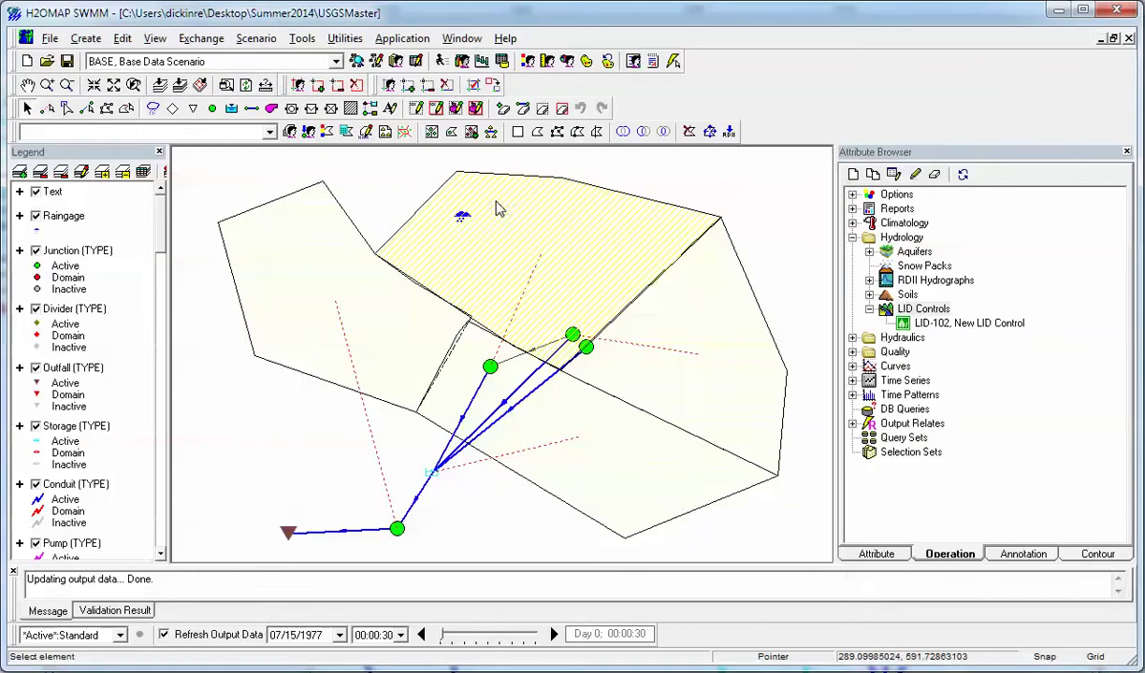
Add LID-102 as a usage row in CA-8's LID Usage dialog.
{"action": "left_click", "coordinate": [603, 273]}
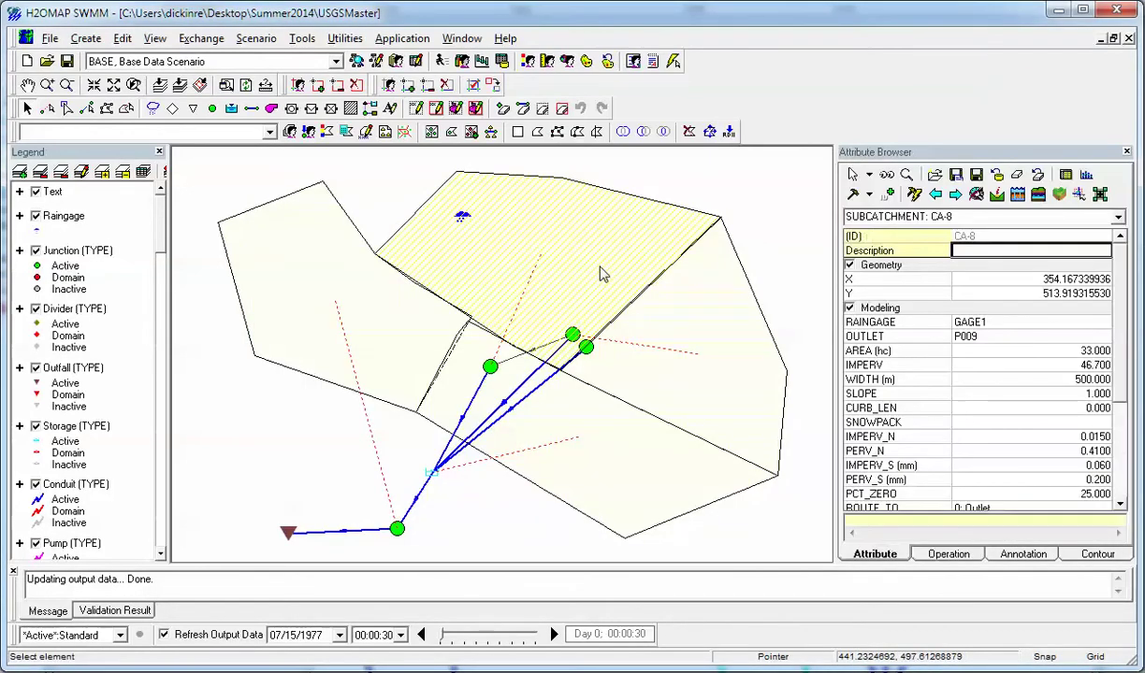
{"action": "left_click", "coordinate": [1100, 194]}
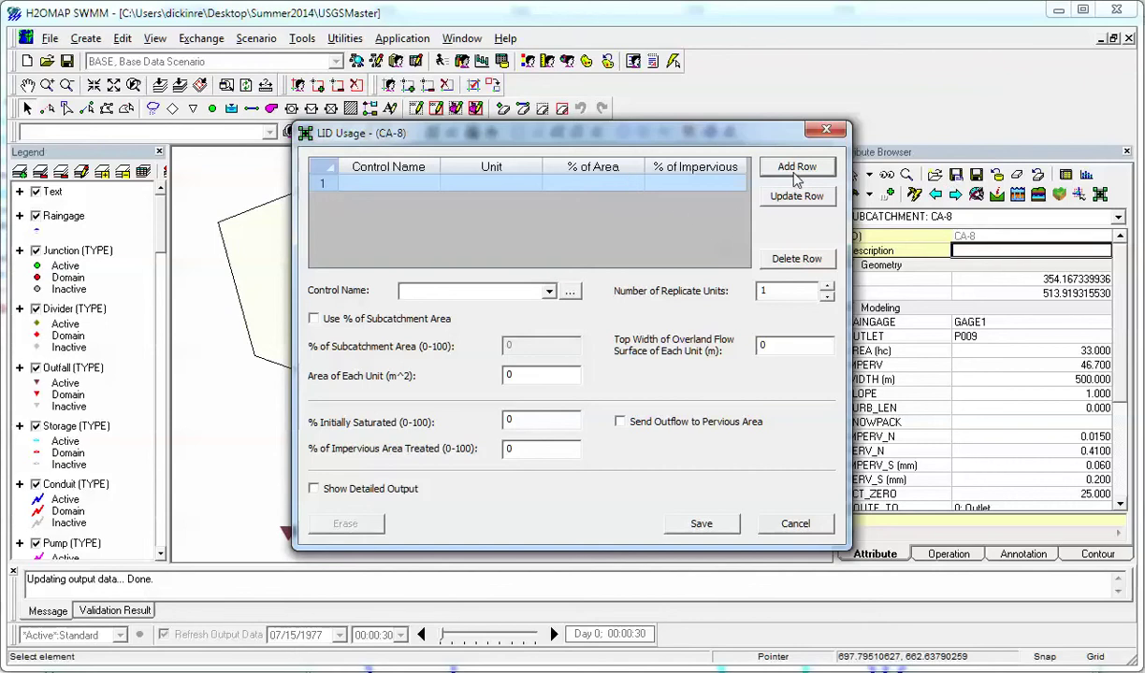
{"action": "left_click", "coordinate": [543, 291]}
{"action": "left_click", "coordinate": [440, 320]}
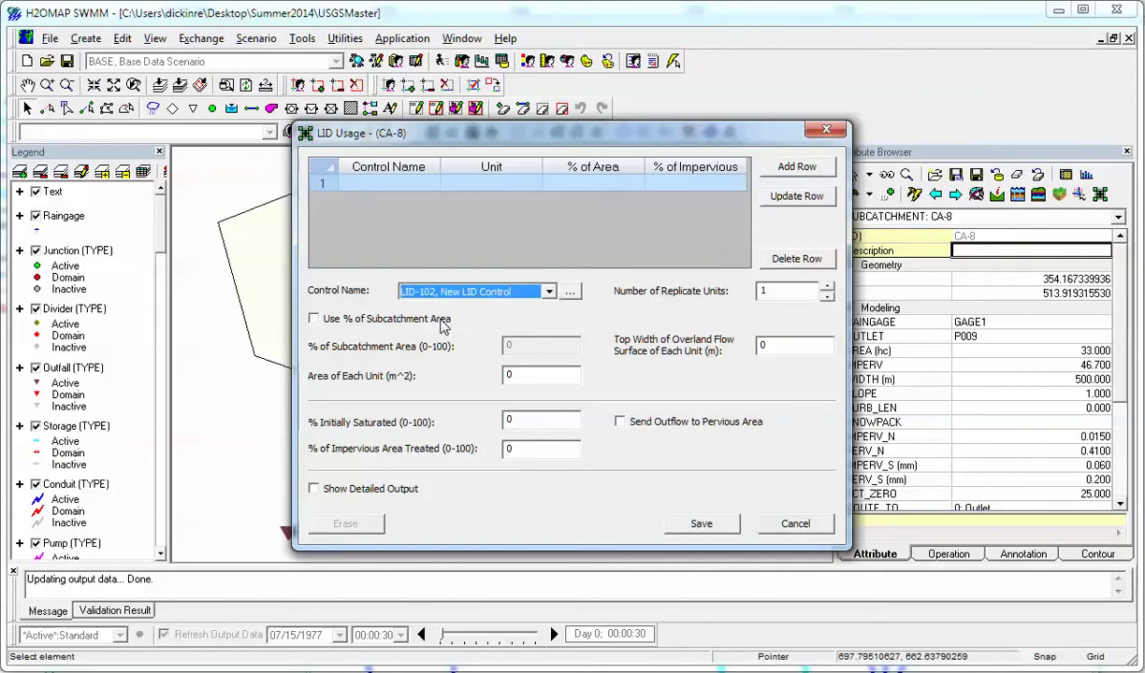
{"action": "left_click", "coordinate": [797, 167]}
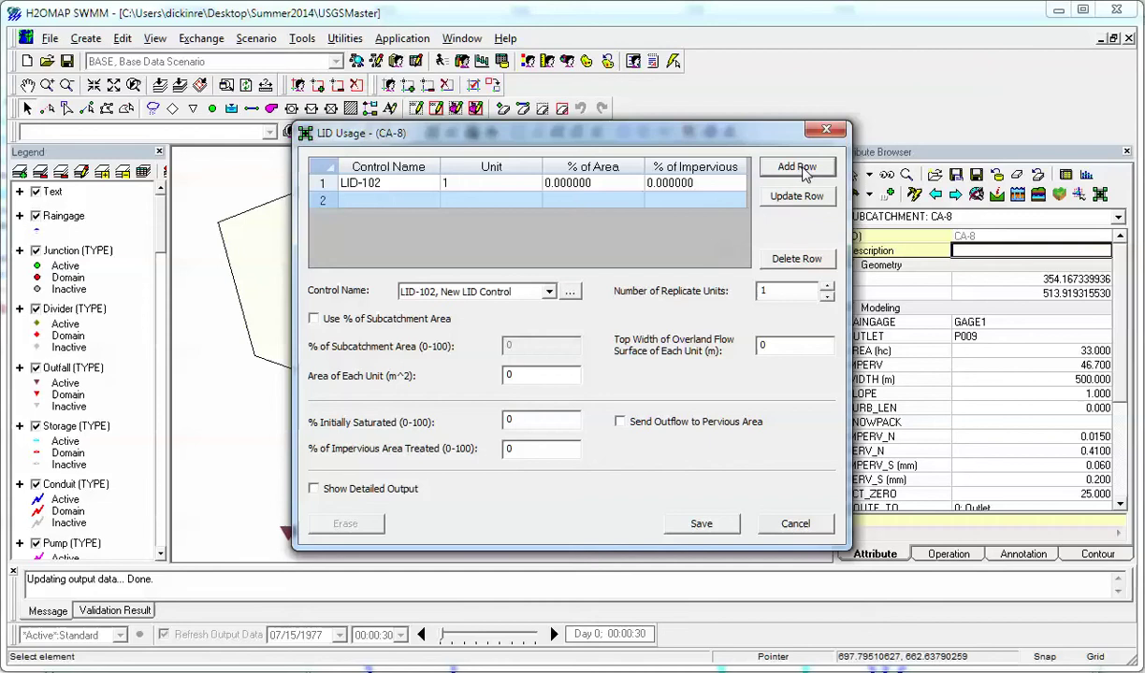
Set 2 replicate units, outflow to pervious area, 23% impervious treated, 12% initially saturated.
{"action": "left_click", "coordinate": [827, 286]}
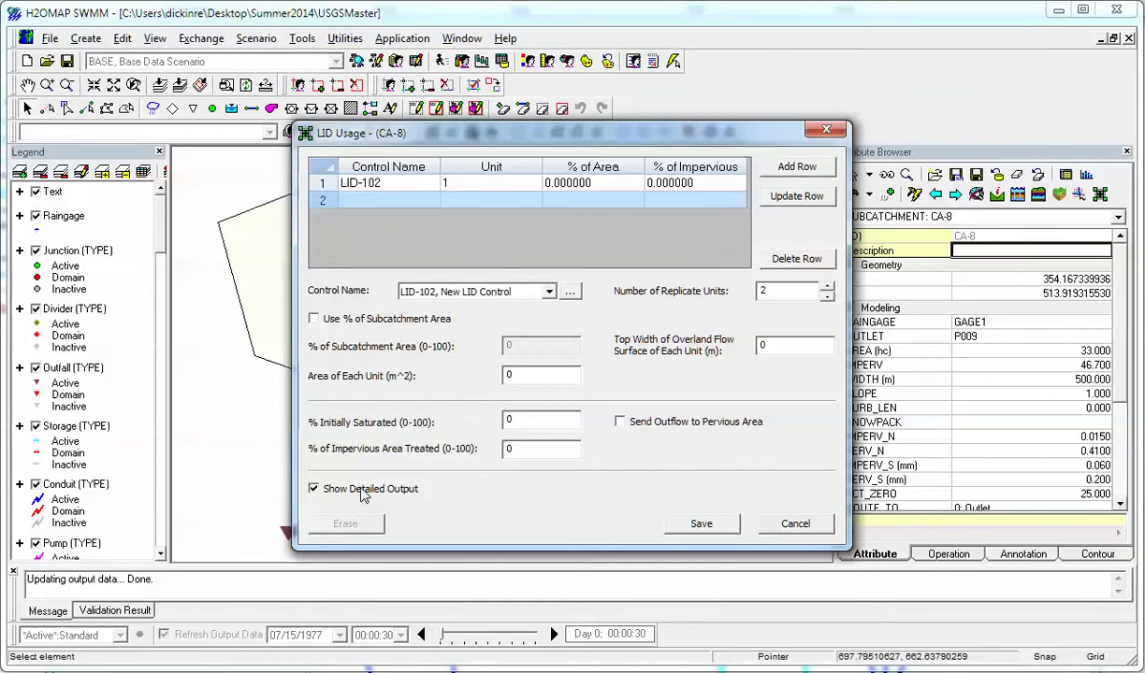
{"action": "left_click", "coordinate": [643, 423]}
{"action": "double_click", "coordinate": [503, 449]}
{"action": "type", "text": "23"}
{"action": "double_click", "coordinate": [538, 421]}
{"action": "type", "text": "12"}
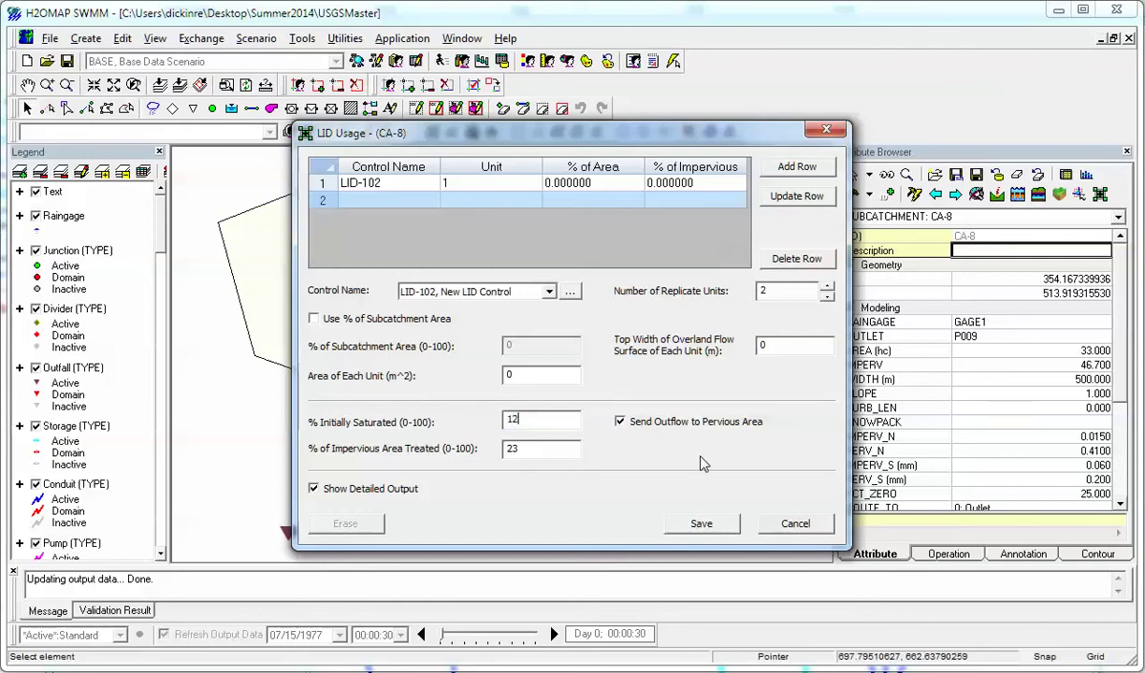